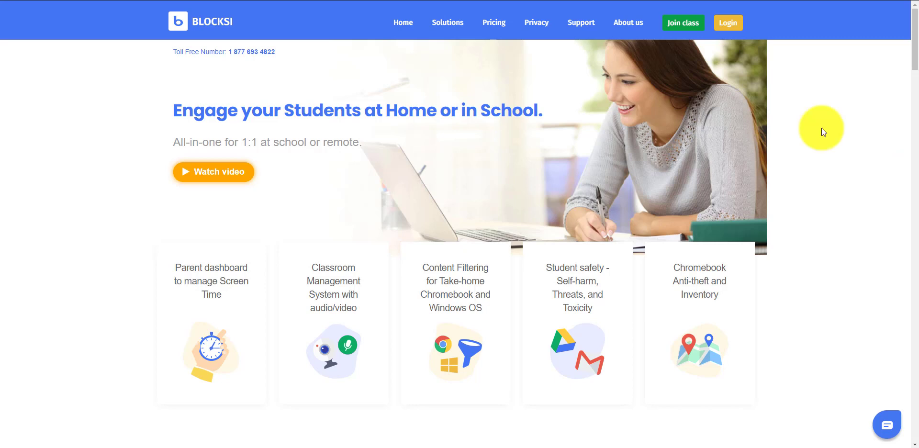
Step: Log in to the Education Everywhere teacher dashboard and import all of the listed Google Classroom classes
left_click(729, 27)
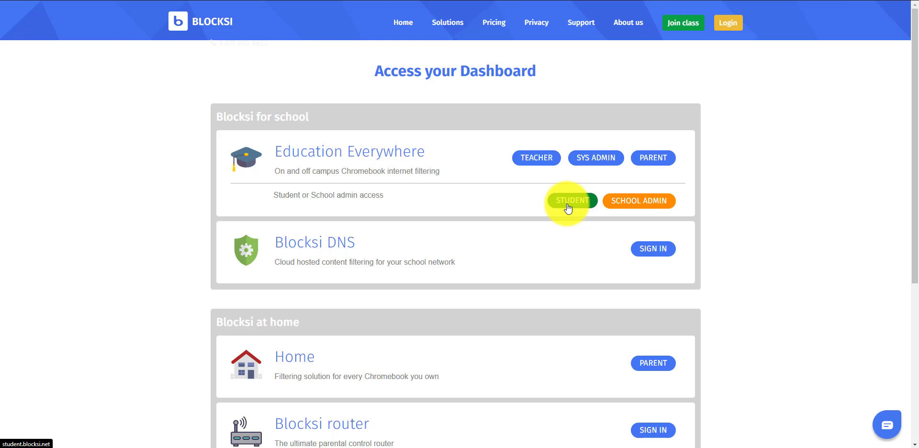
left_click(538, 161)
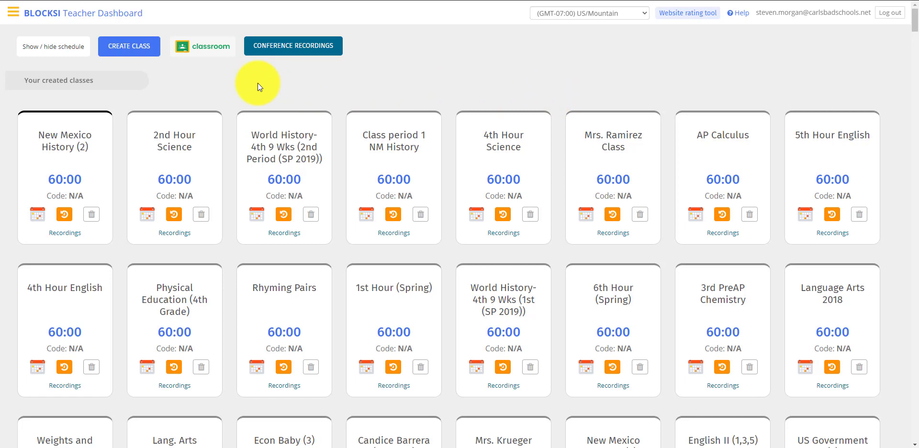
left_click(199, 55)
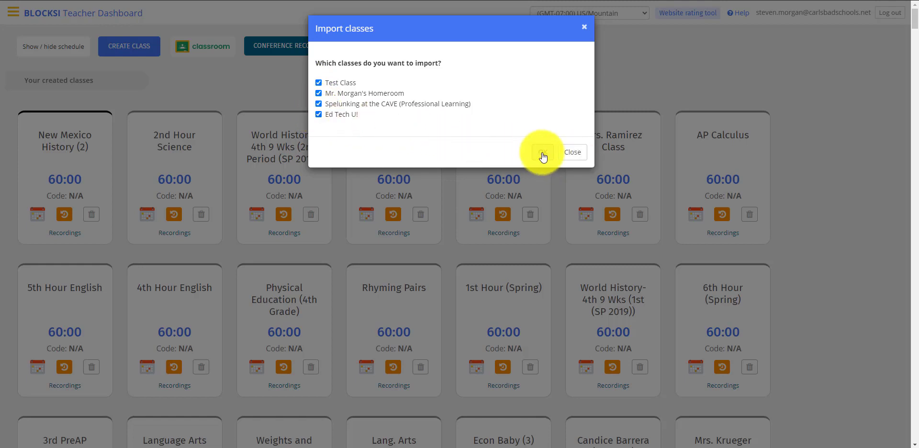
left_click(543, 154)
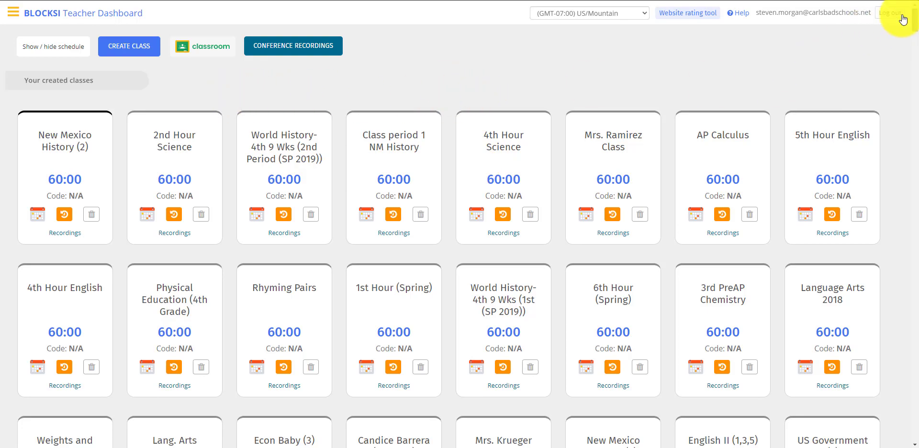
Step: Open the 45-minute homeroom class at the end of the created classes and start its session
left_click_drag(914, 22, 912, 444)
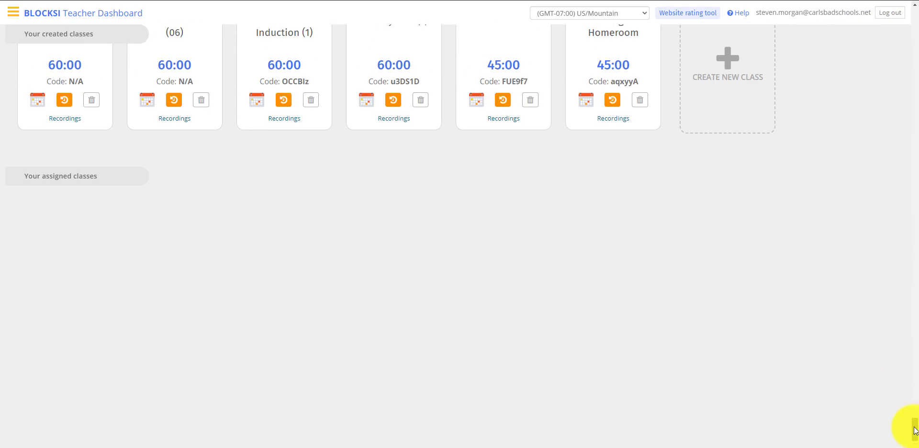
scroll(769, 361, "up", 3)
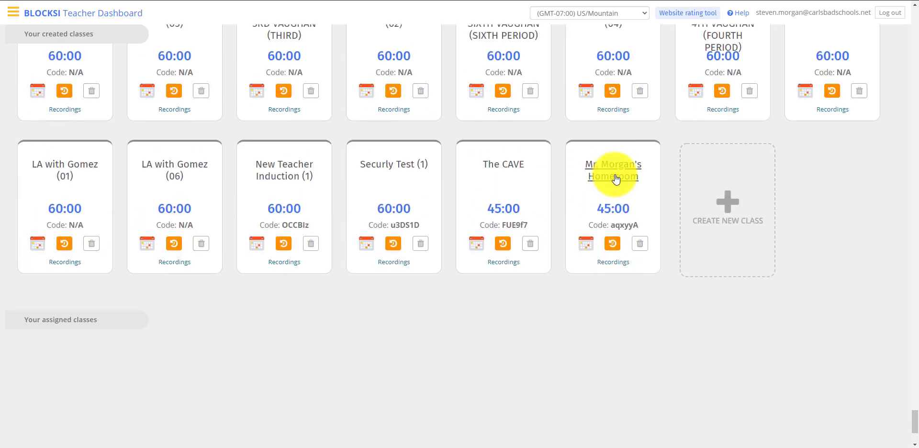
left_click(616, 179)
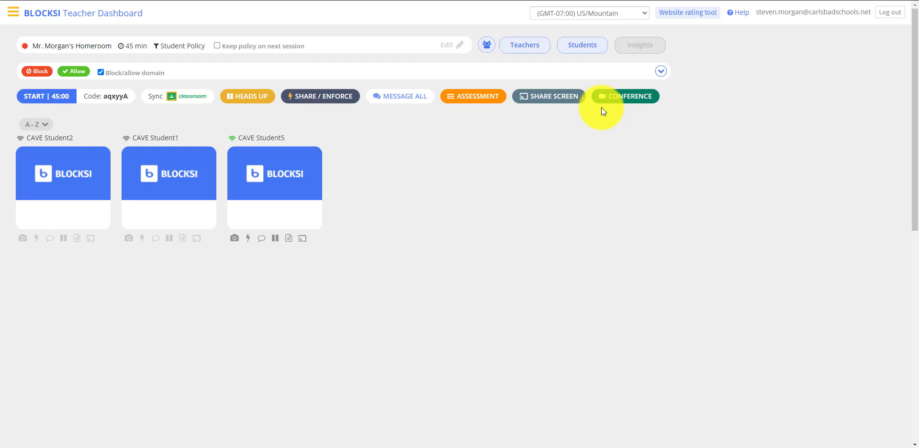
left_click(34, 98)
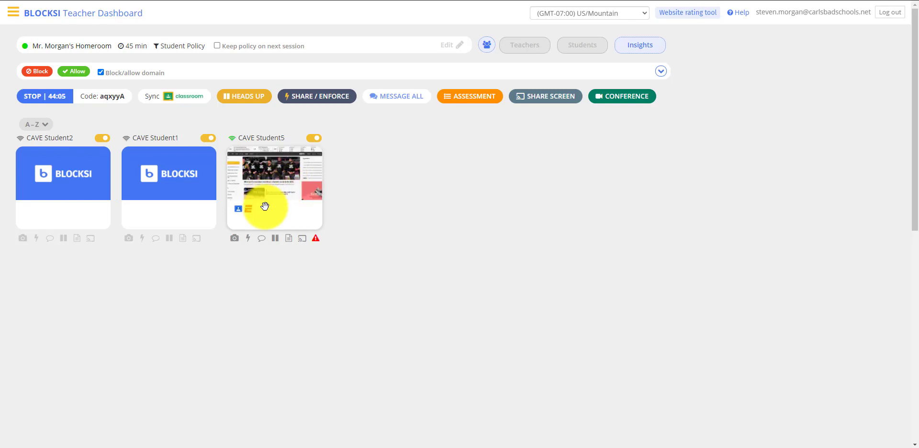
Step: Open CAVE Student5's details and close the student's ESPN browser tab
left_click(267, 180)
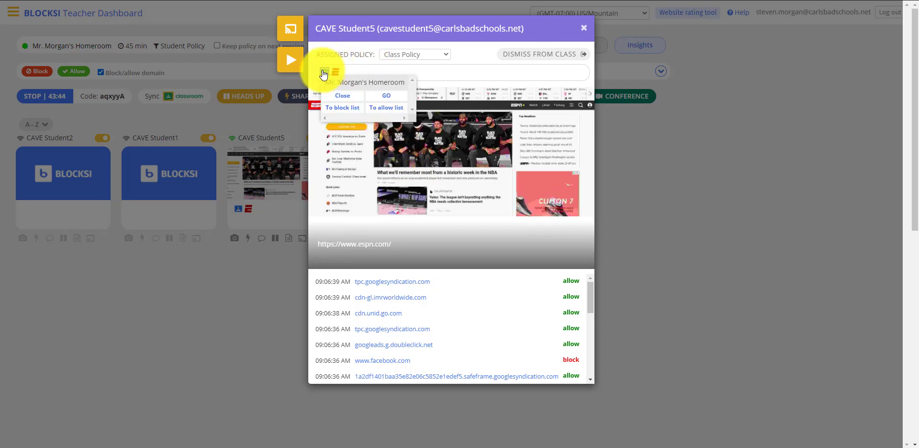
mouse_move(326, 76)
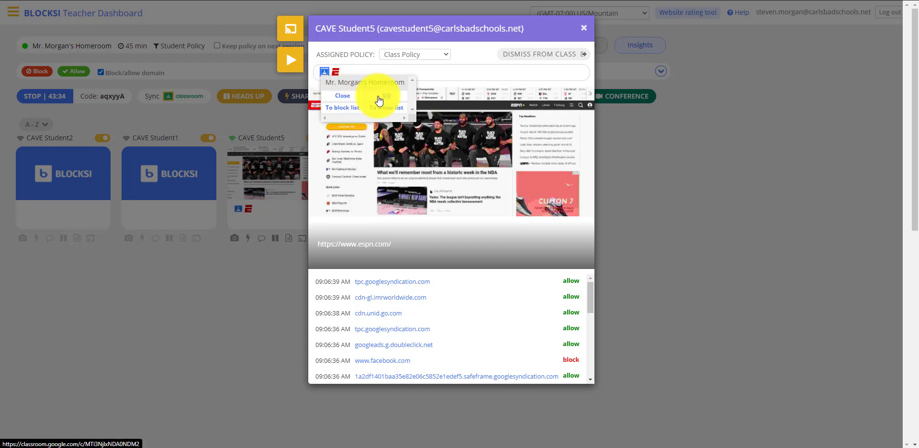
left_click(336, 73)
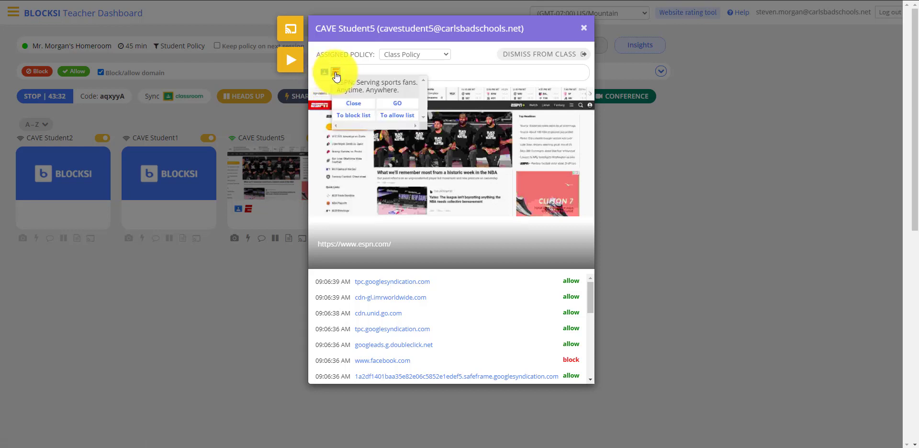
left_click(350, 104)
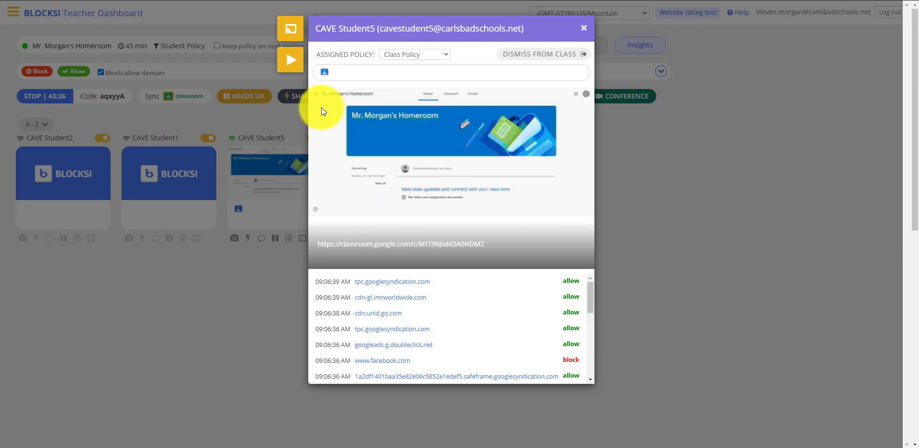
Step: Add the reopened ESPN tab of CAVE Student5 to the block list and close the student's details
left_click(324, 73)
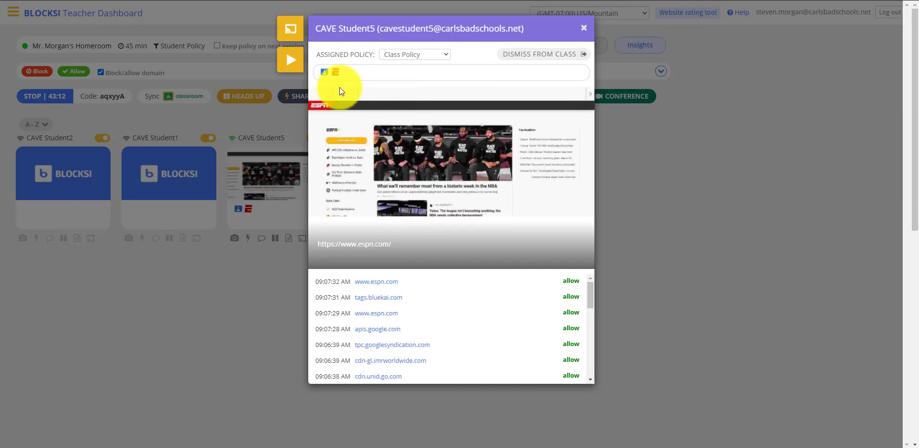
mouse_move(336, 73)
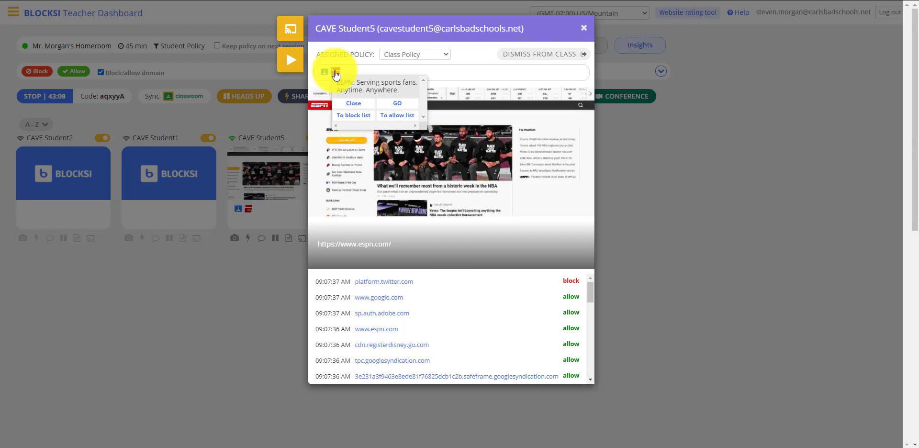
left_click(354, 115)
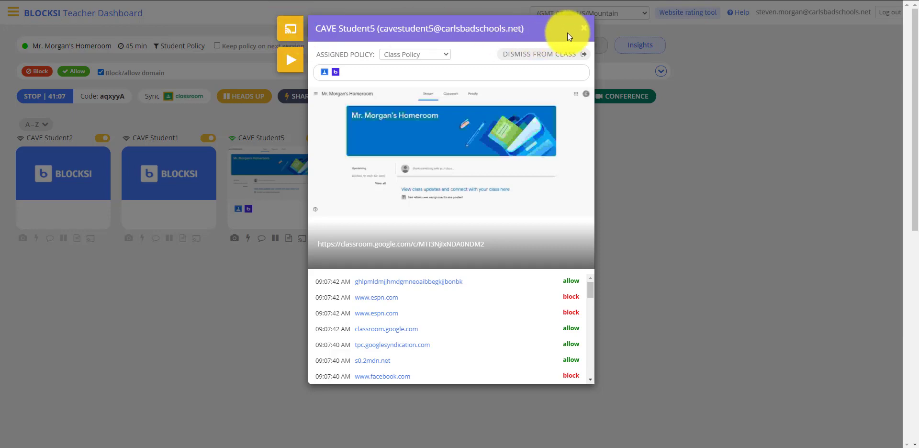
left_click(585, 29)
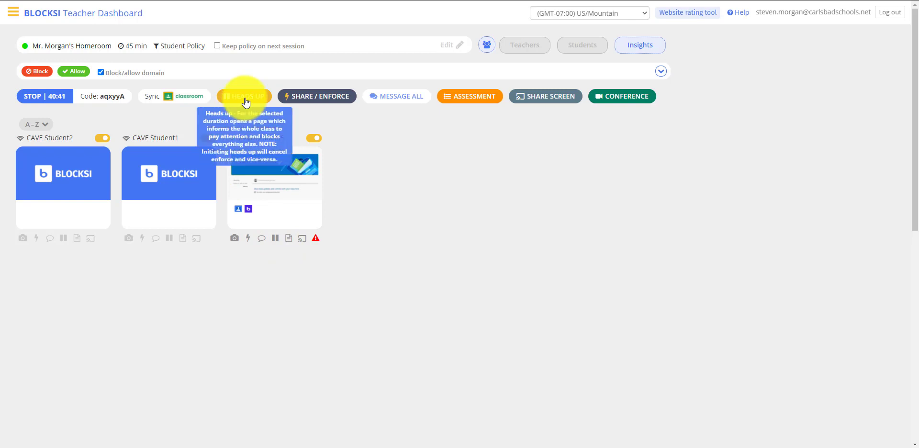
Step: Apply a 1-minute Heads Up to CAVE Student5 only and check the student's screen
left_click(275, 239)
left_click(357, 80)
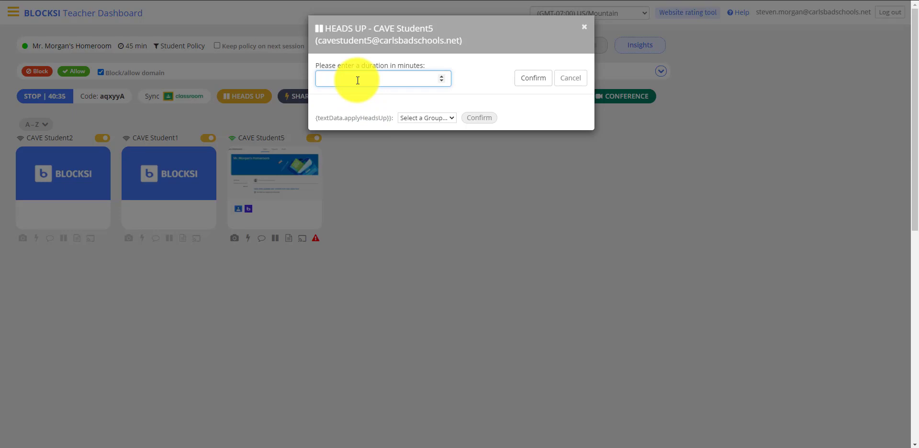
type("1")
left_click(525, 82)
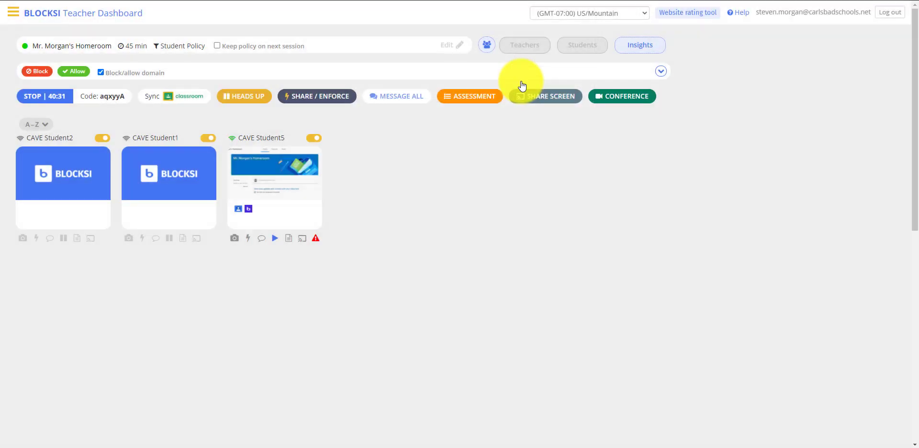
left_click(277, 174)
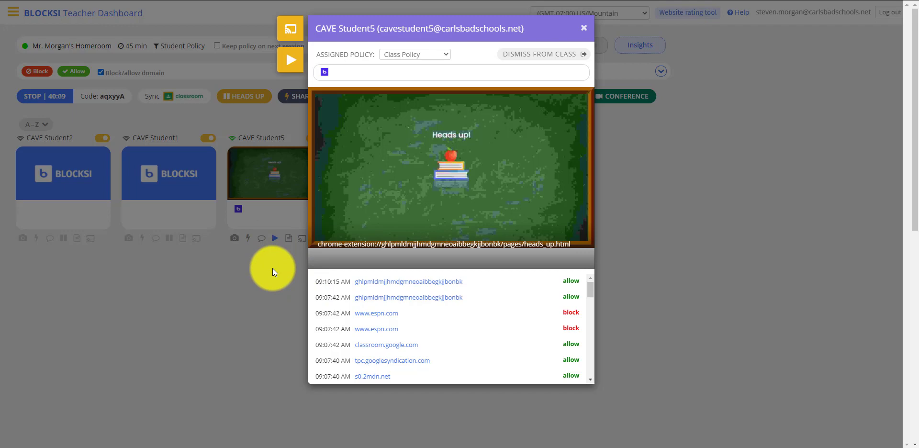
left_click(584, 28)
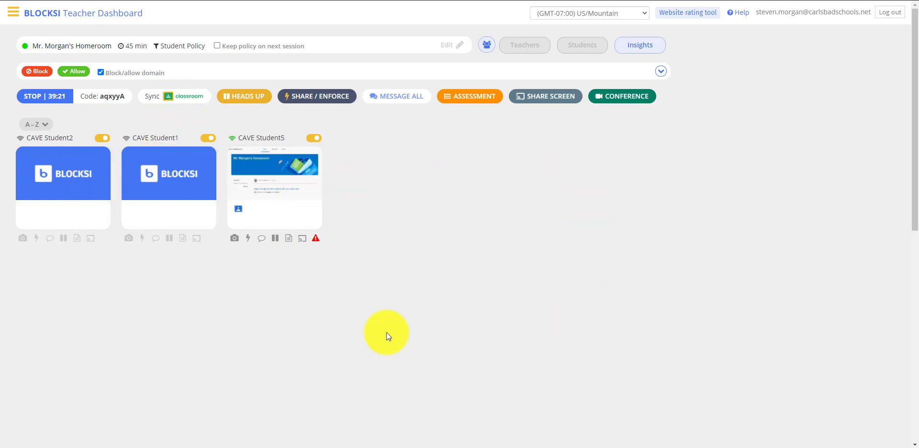
Step: Sync the open class with Google Classroom
left_click(163, 100)
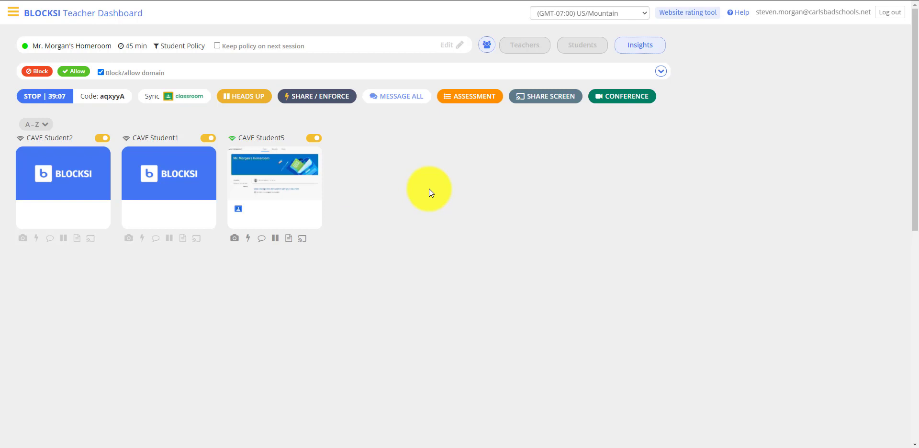
left_click(316, 101)
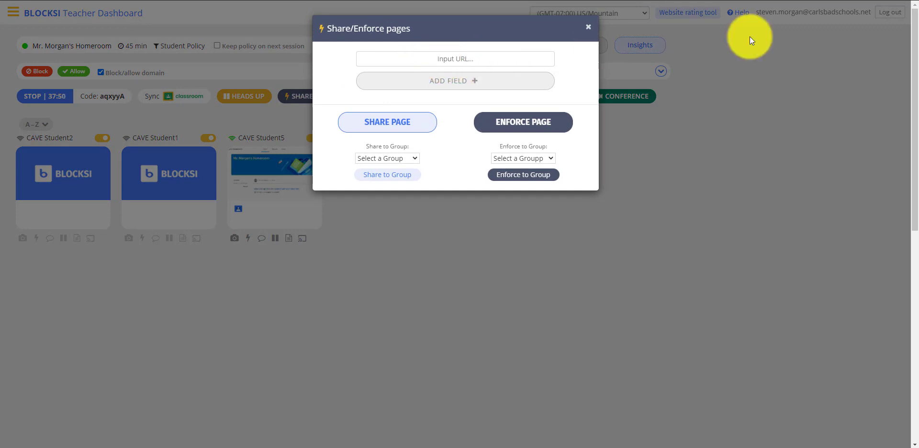
key("ctrl+v")
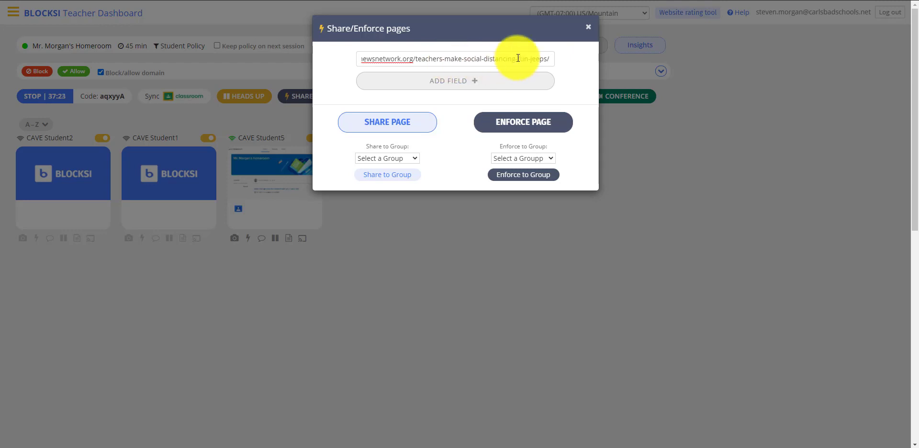
left_click(384, 125)
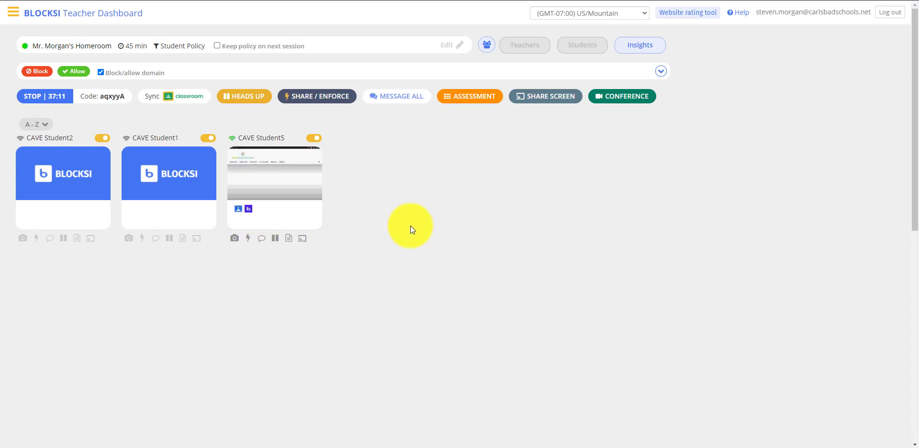
mouse_move(239, 211)
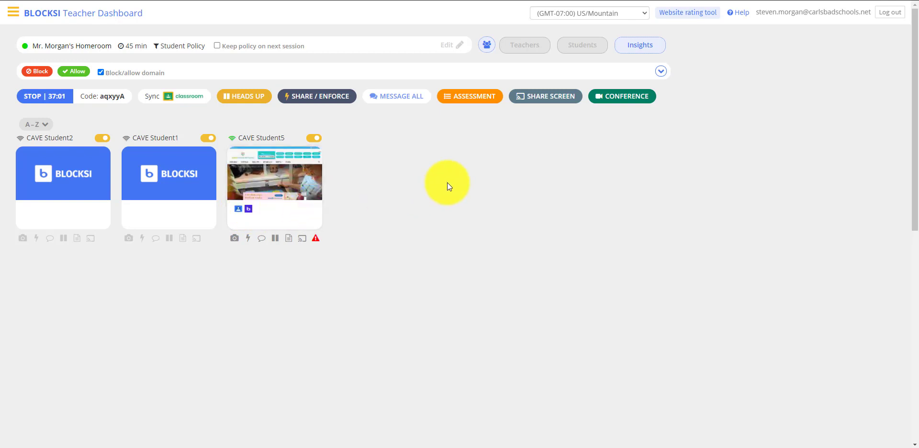
left_click(285, 184)
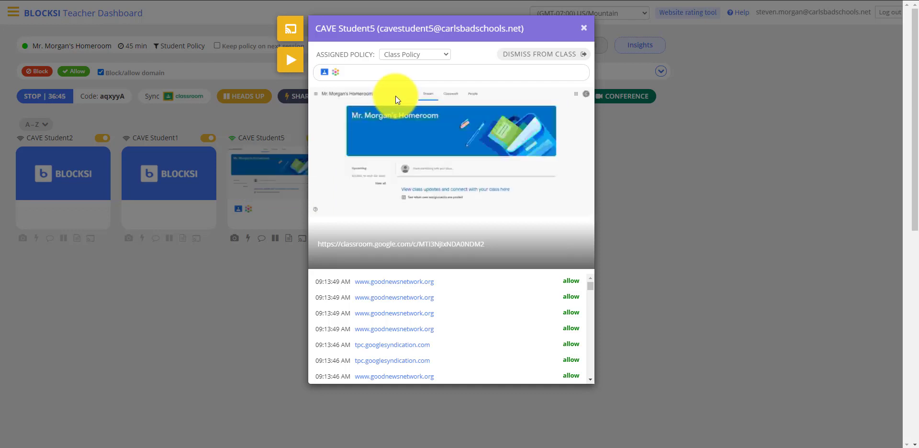
left_click(583, 32)
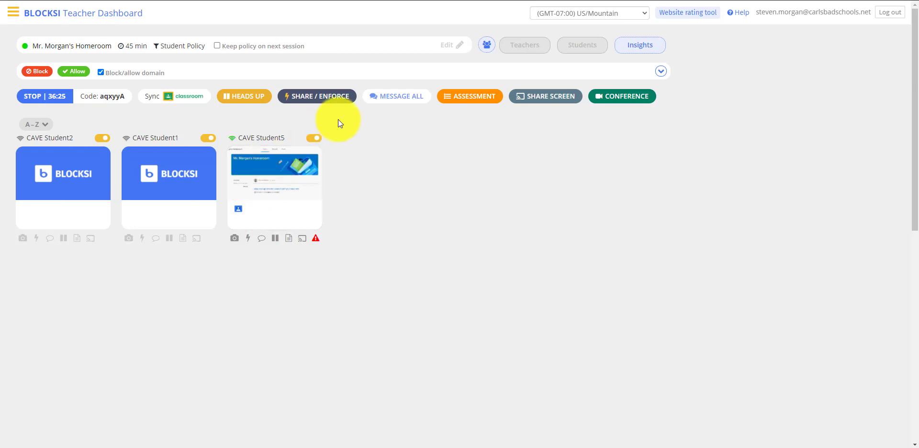
Step: Enforce the goodnewsnetwork.org page on the whole class for 5 minutes and check CAVE Student5's screen
left_click(322, 99)
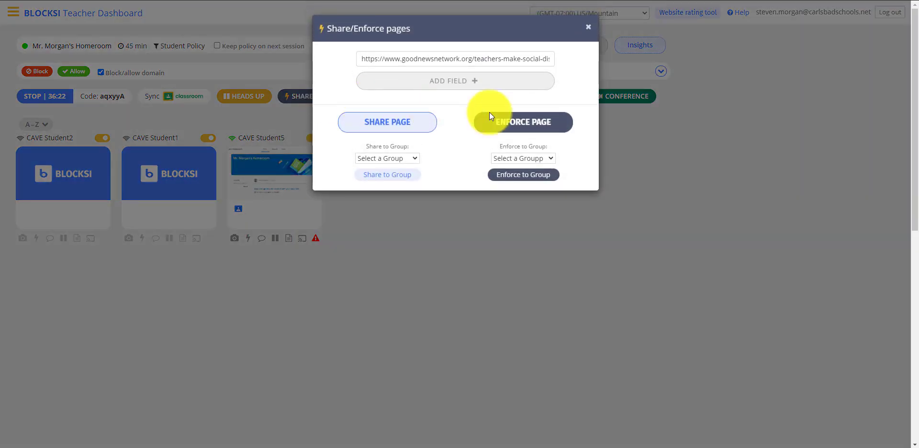
left_click(523, 124)
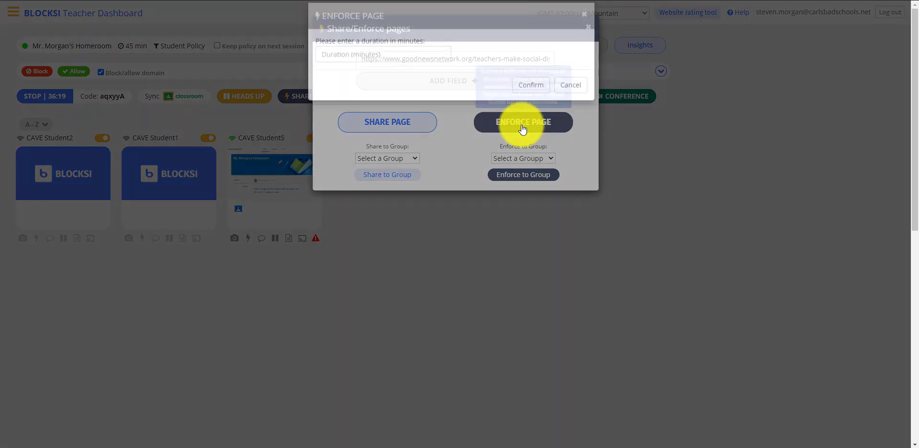
left_click(405, 65)
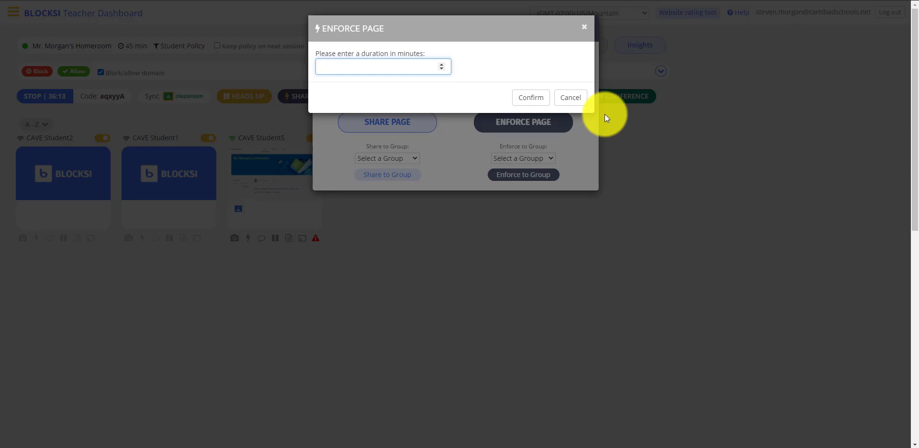
type("5")
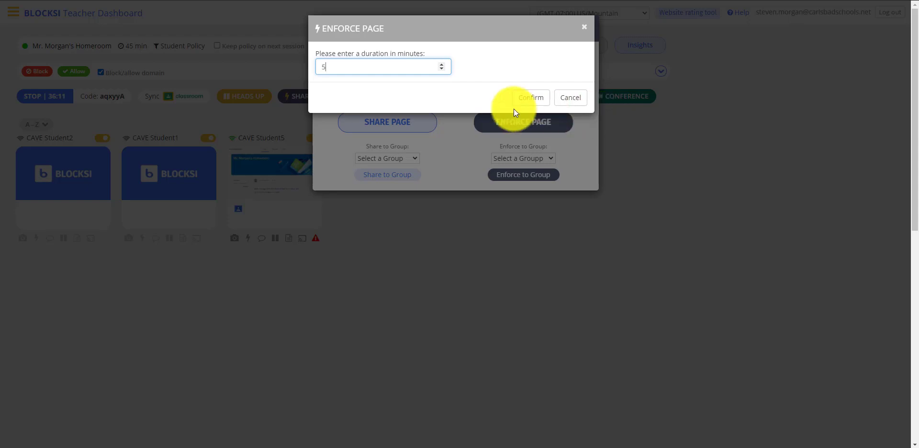
left_click(527, 98)
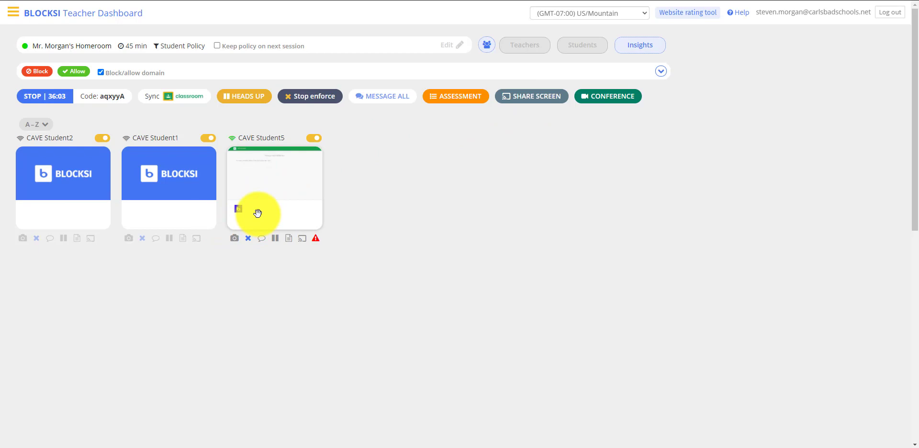
left_click(261, 158)
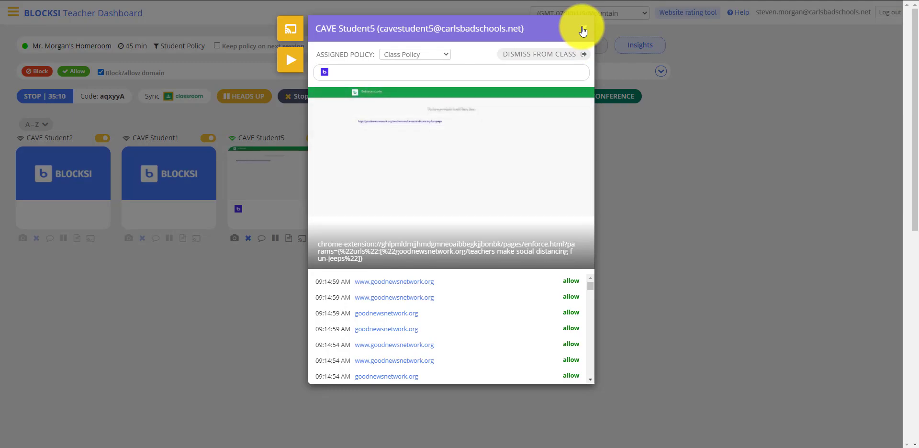
left_click(583, 31)
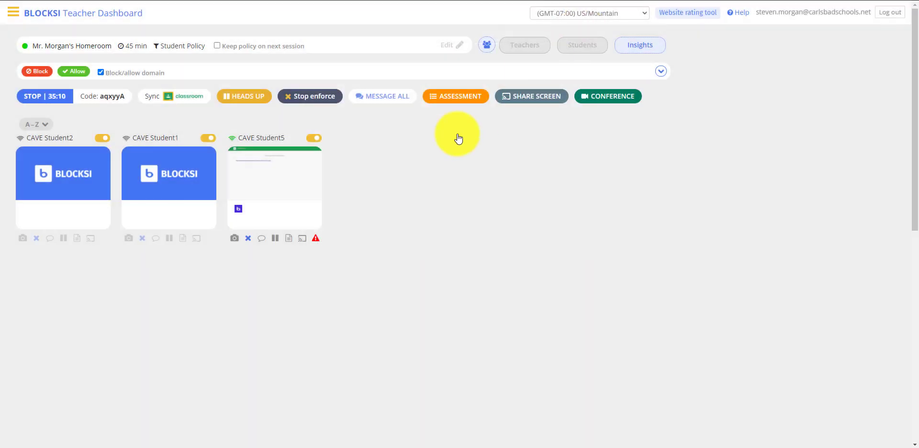
Step: Stop the enforced page for CAVE Student5, and briefly open the student's chat before closing it
left_click(249, 239)
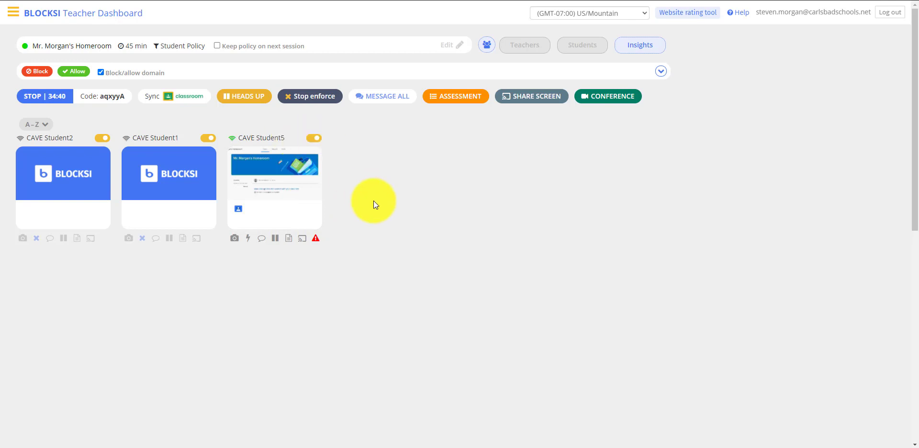
left_click(262, 241)
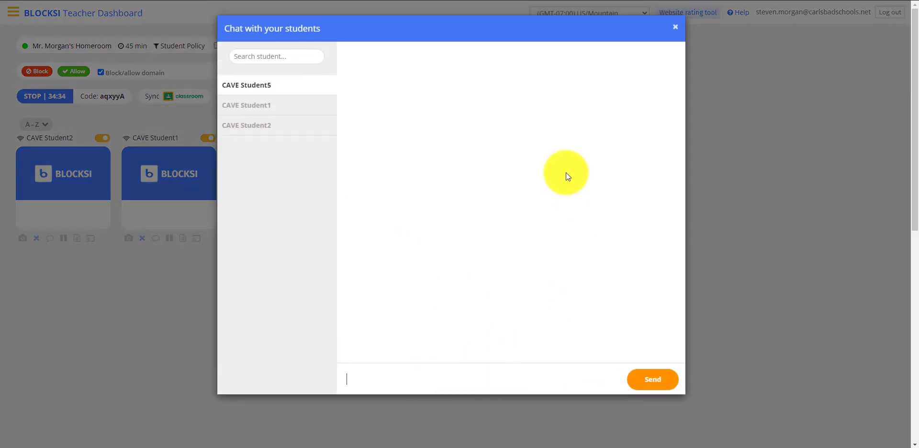
left_click(673, 33)
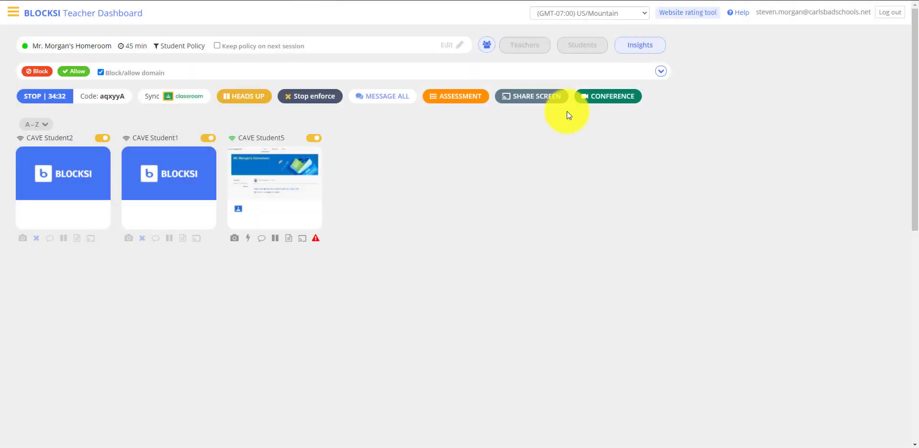